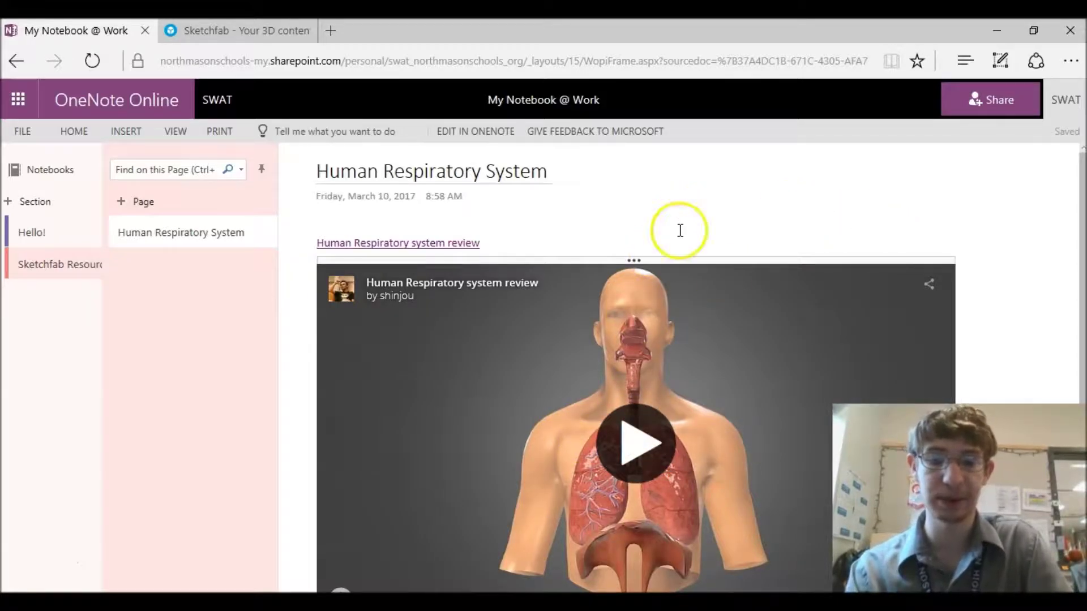
left_click(635, 444)
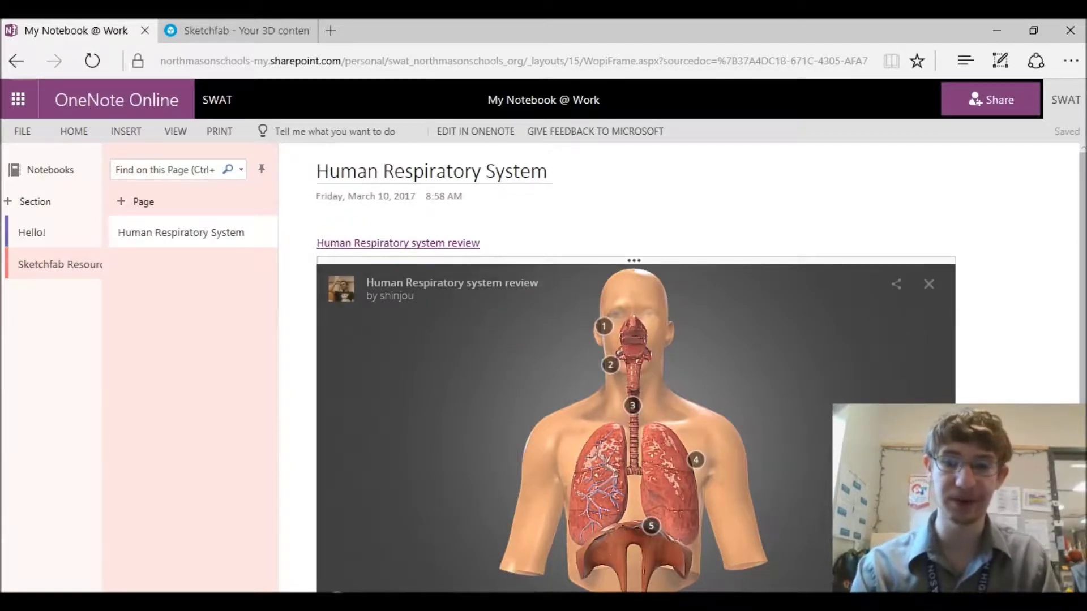
Step: Start the embedded Human Respiratory System model so it loads with annotations 1–5
mouse_move(1082, 223)
left_mouse_down()
mouse_move(1082, 198)
mouse_move(1082, 323)
mouse_move(1067, 293)
mouse_move(1078, 286)
mouse_move(1052, 275)
left_mouse_up()
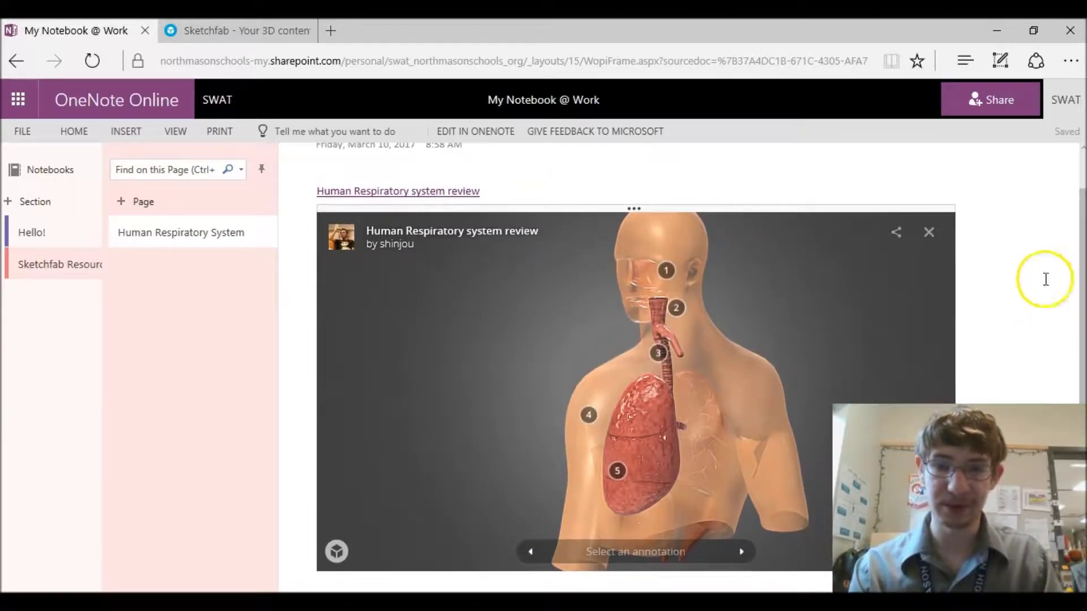
Step: Rotate the respiratory model and jump to annotation 1, Nasal Cavity
mouse_move(679, 389)
left_mouse_down()
mouse_move(816, 371)
mouse_move(922, 376)
left_mouse_up()
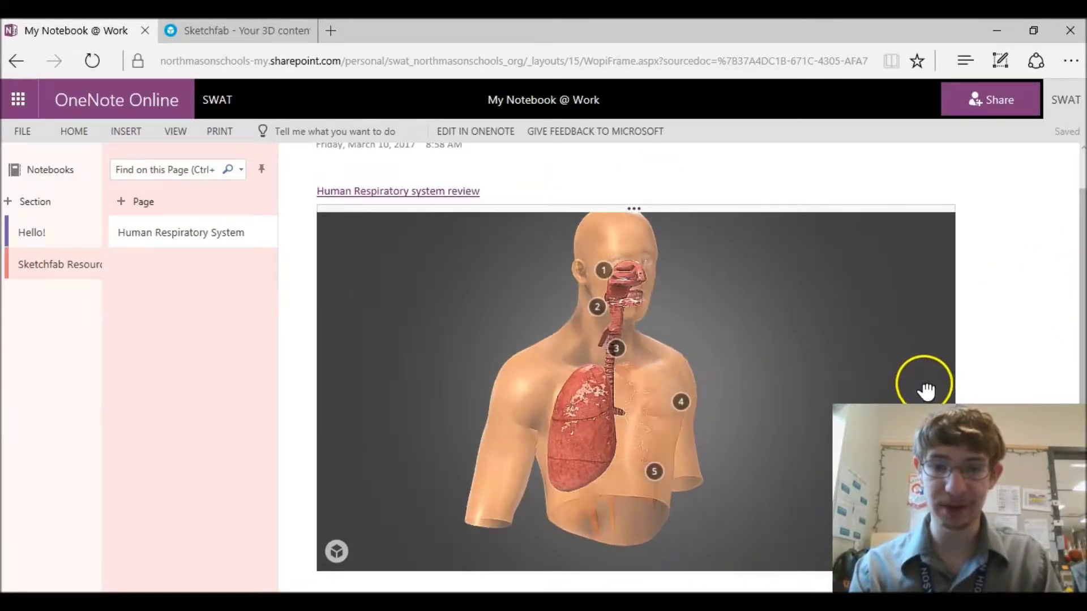
mouse_move(592, 311)
left_mouse_down()
mouse_move(621, 413)
mouse_move(532, 355)
left_mouse_up()
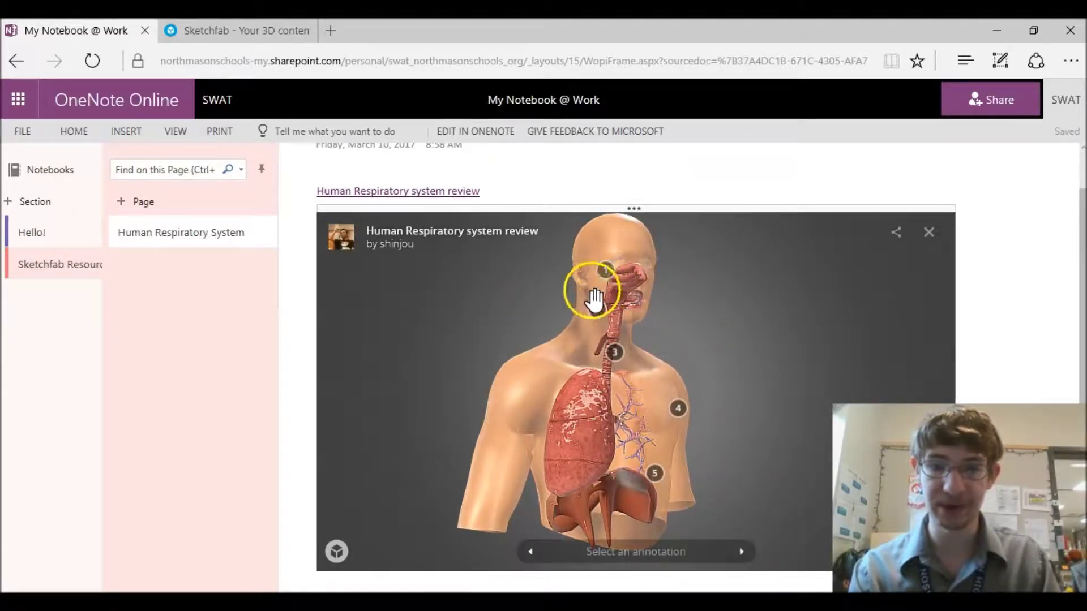
left_click(605, 270)
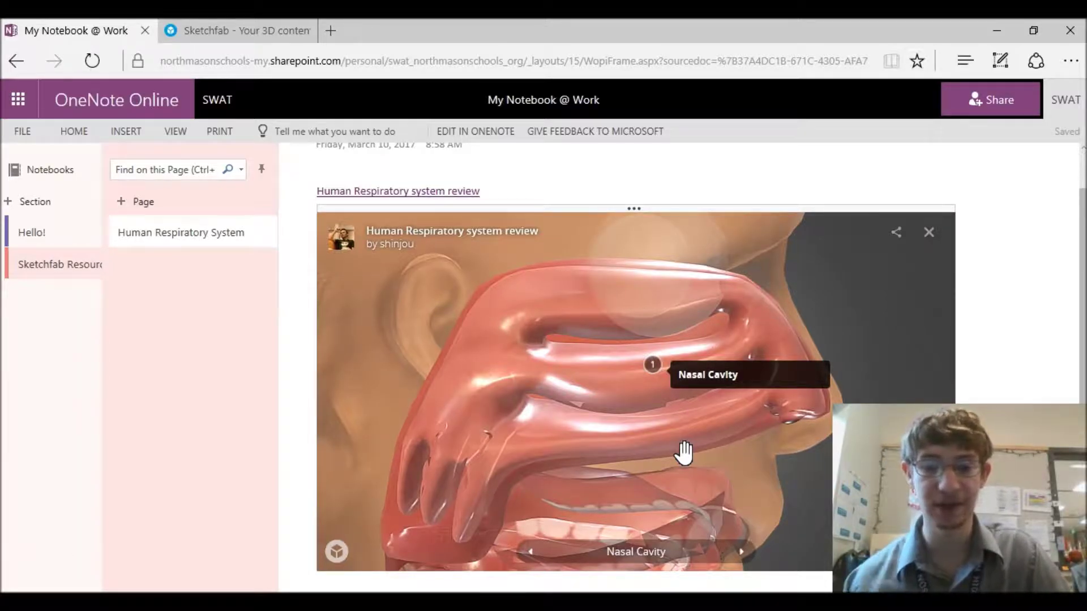
Step: Orbit to a front view of the nasal cavity, then enter sketchfab.com in a new tab
left_click_drag(544, 417, 439, 401)
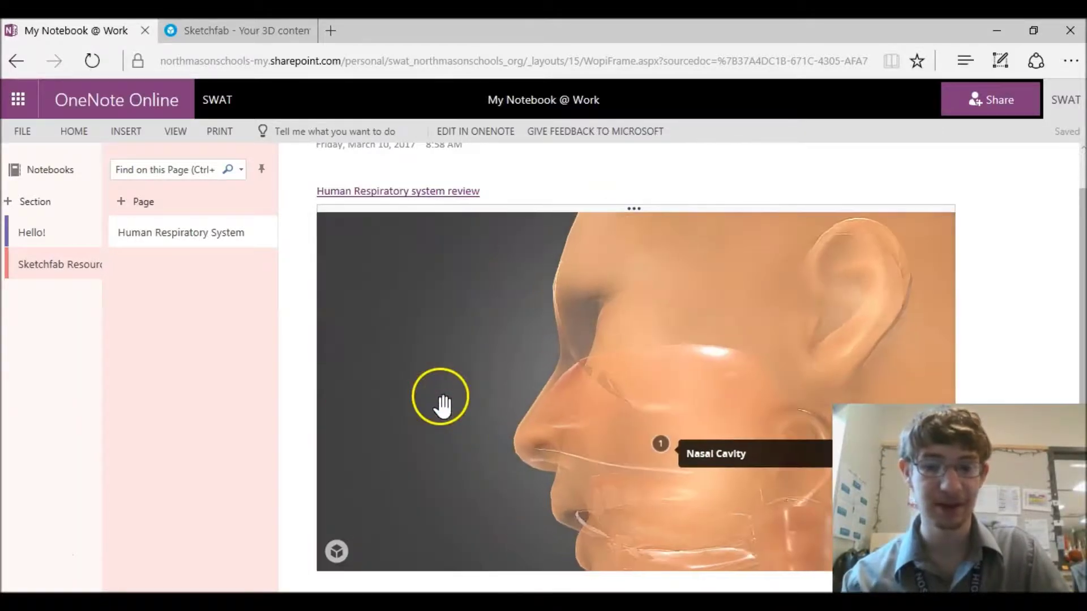
left_click_drag(651, 510, 743, 507)
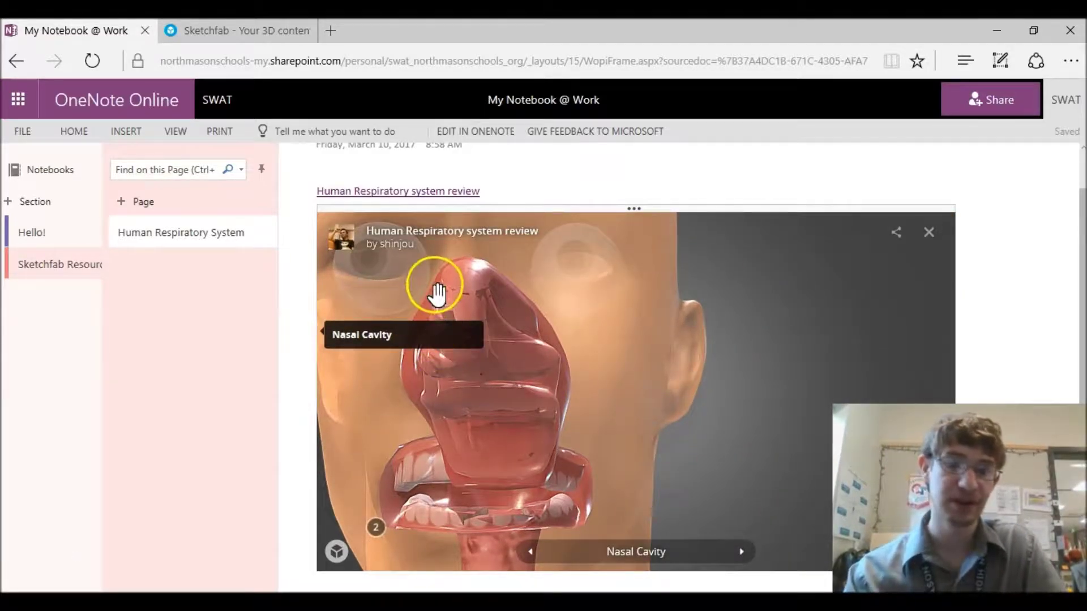
left_click(330, 30)
type("sketchfa")
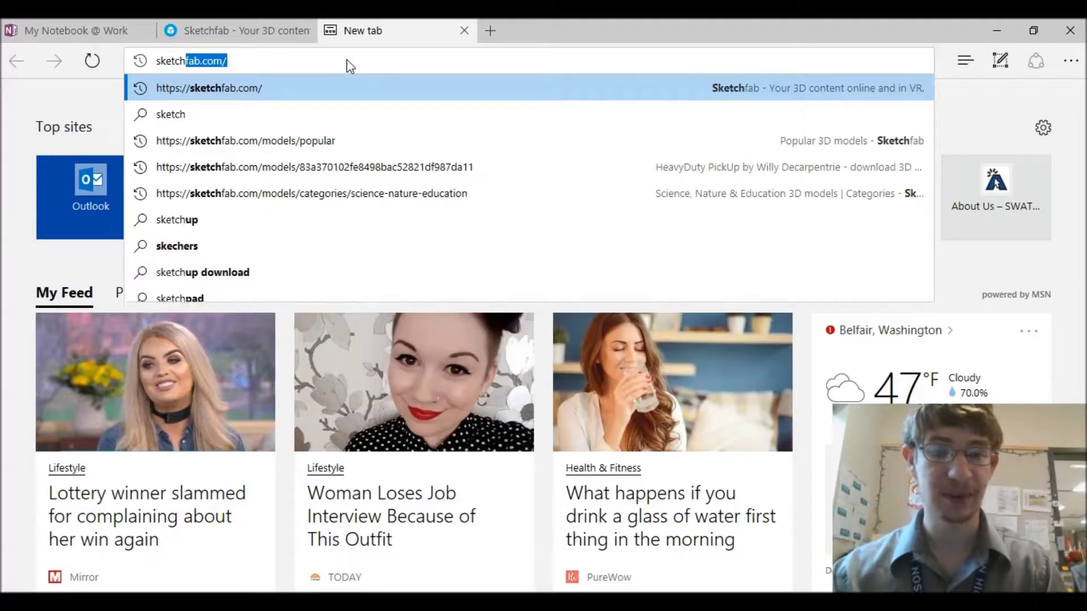
type("b.com")
Step: Load sketchfab.com, look over the Explore categories, and open the model search
key("Return")
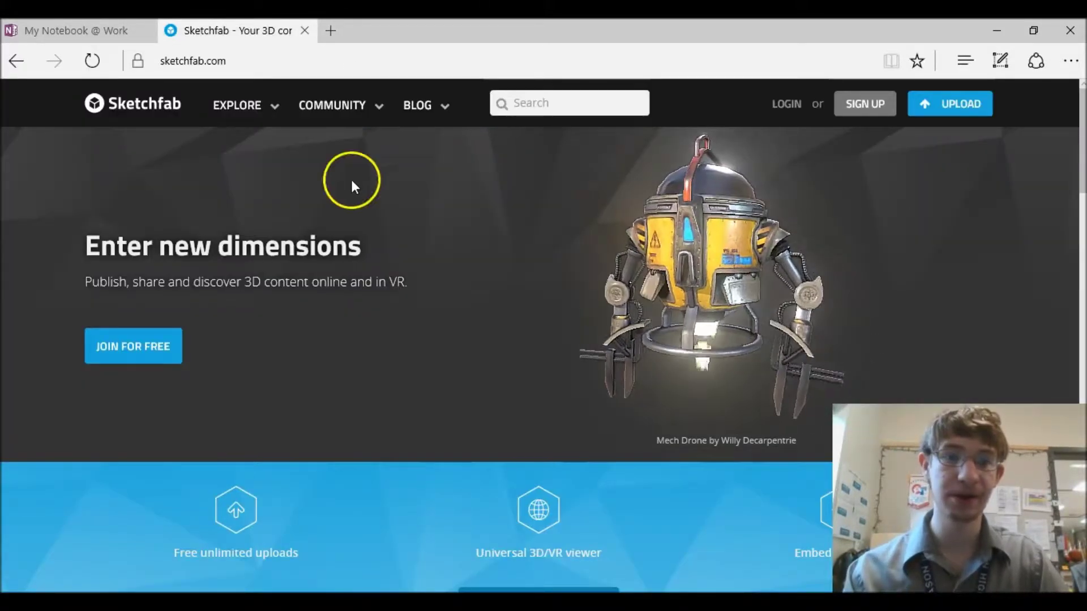
mouse_move(253, 126)
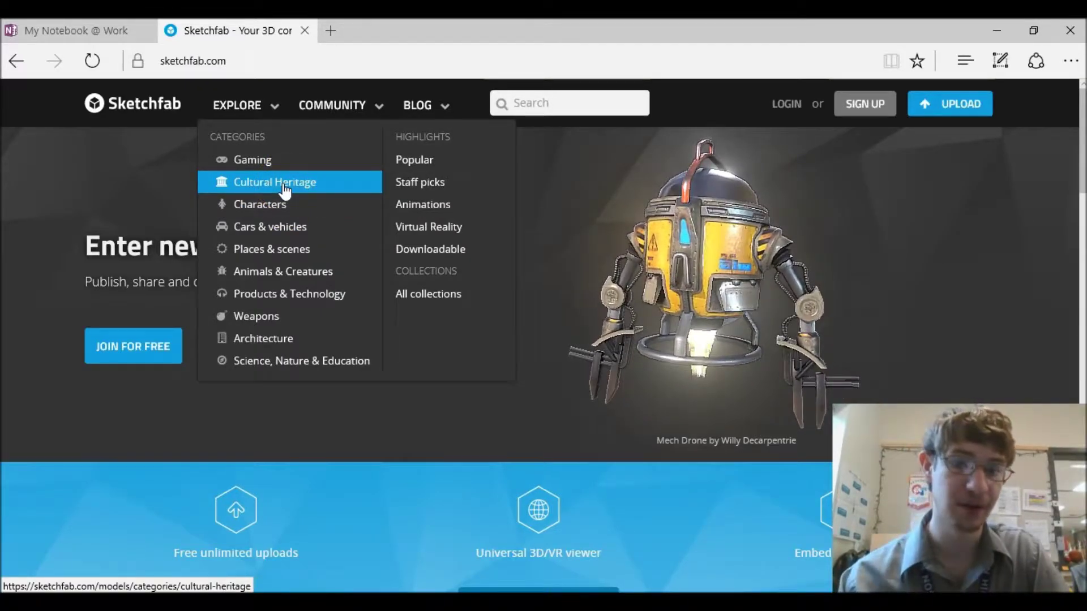
left_click(519, 104)
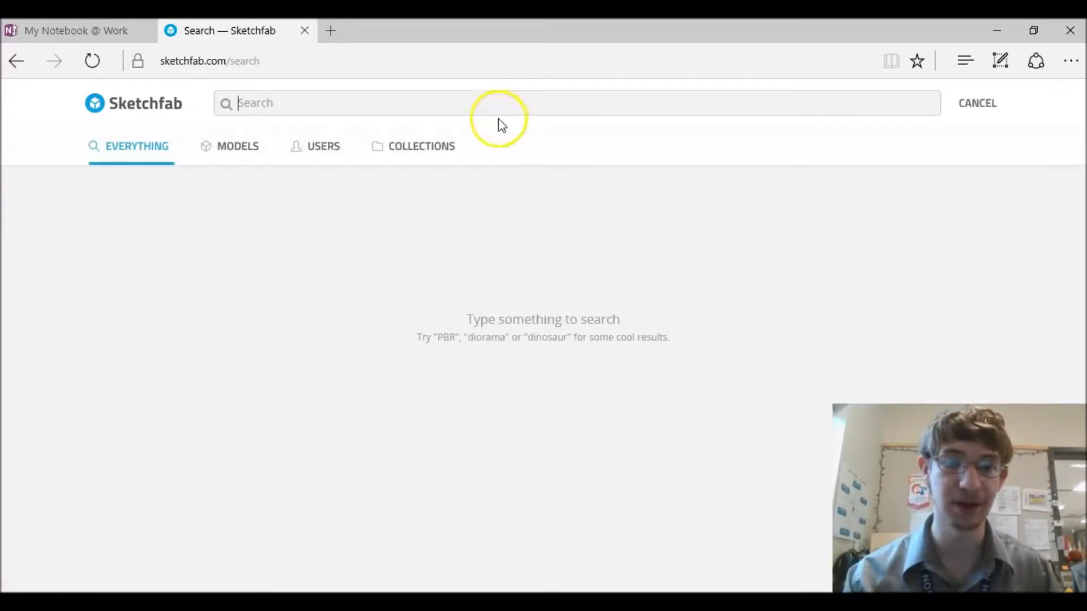
Step: Search Sketchfab for 'dinosaur' and open the Tupuxuara Leonardii model page
type("din")
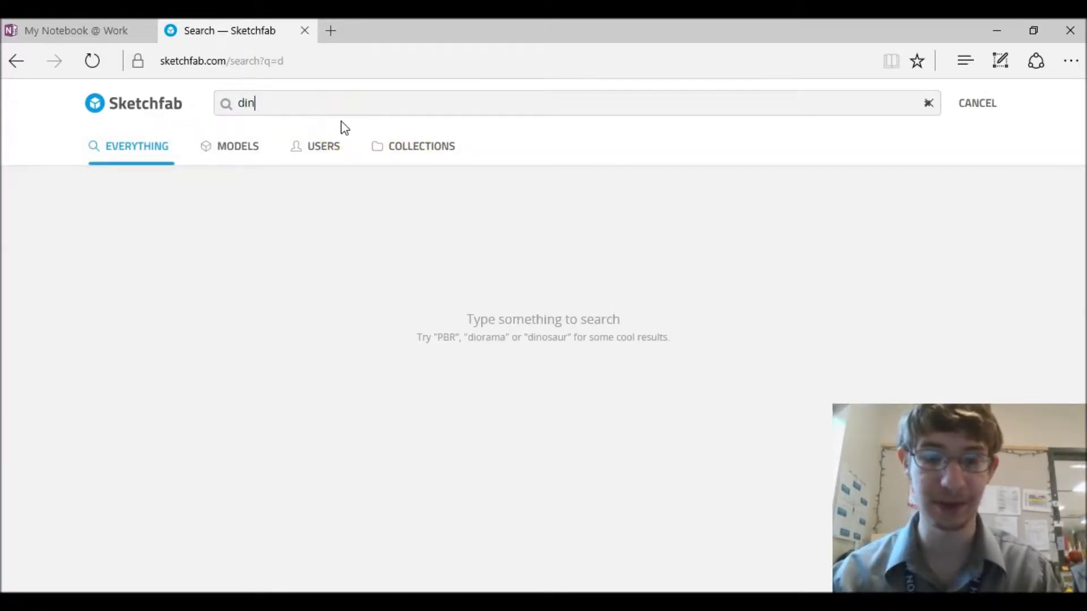
type("s")
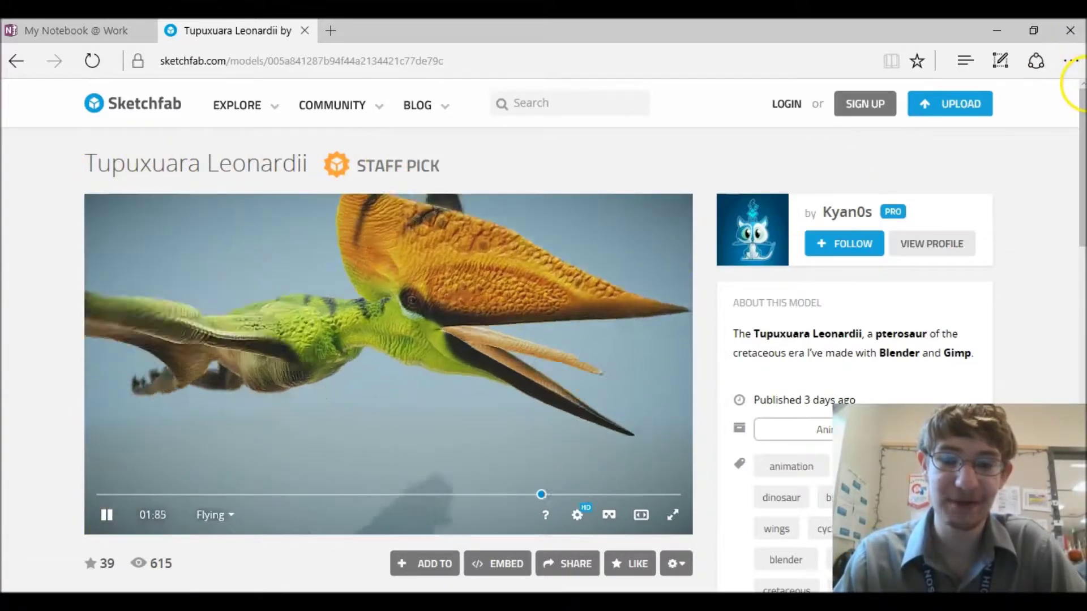
Step: Switch Tupuxuara Leonardii from Flying to Static Pose and orbit to view it from below the wings
left_click_drag(1082, 109, 1082, 46)
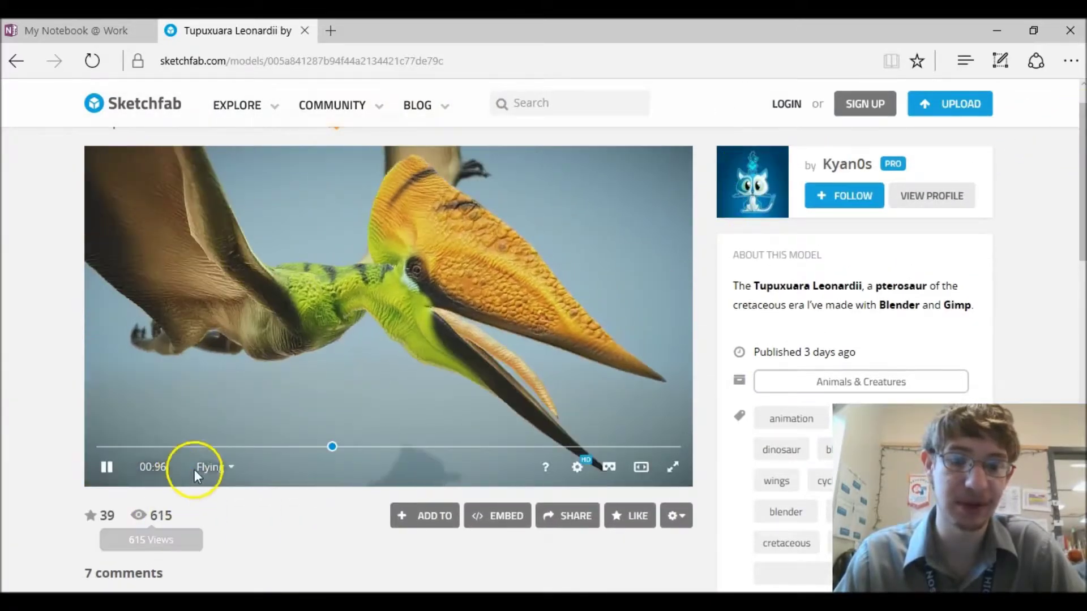
left_click(224, 463)
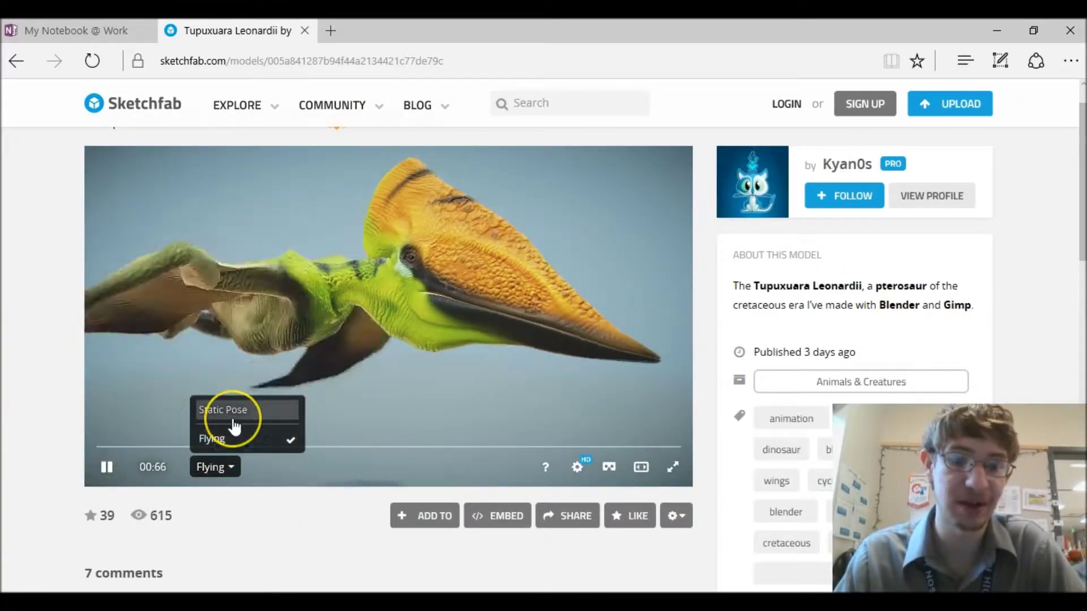
left_click(235, 422)
left_click(345, 324)
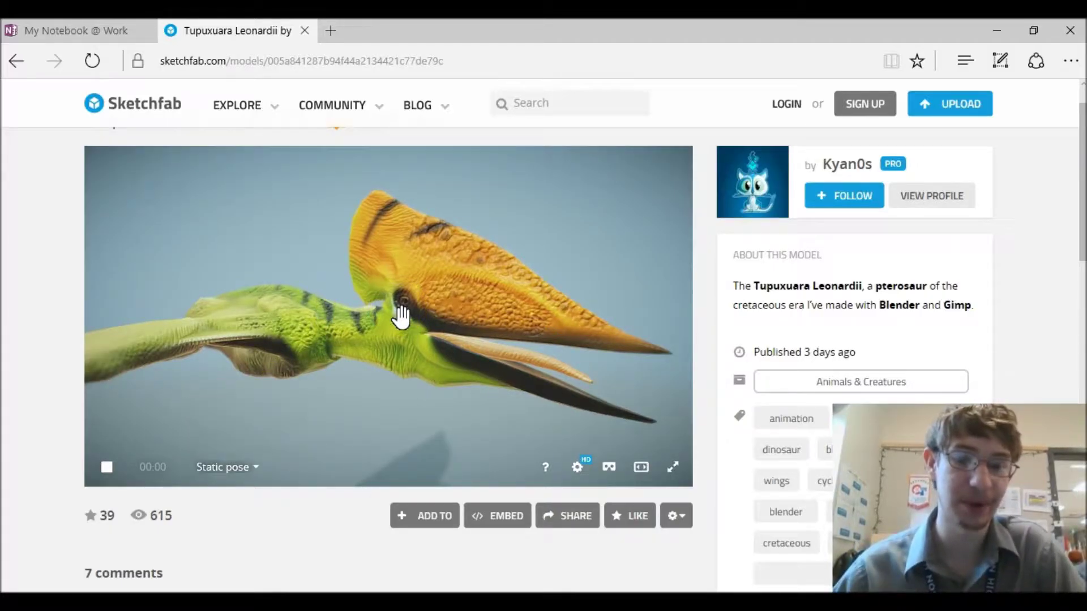
left_click_drag(423, 309, 516, 373)
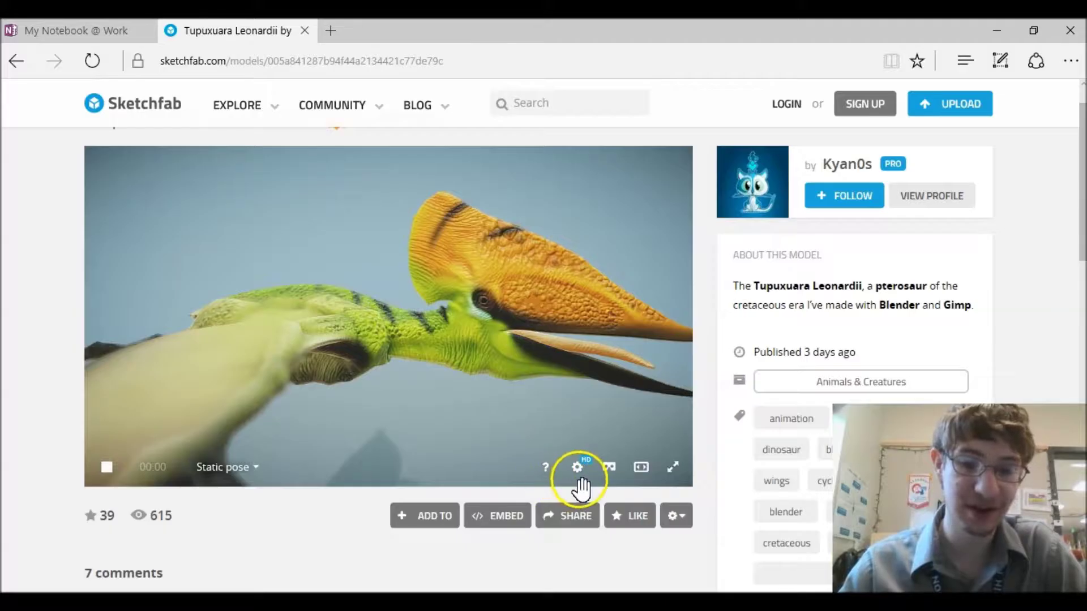
Step: Turn on the model's wireframe overlay from the viewer's rendering settings
left_click(576, 467)
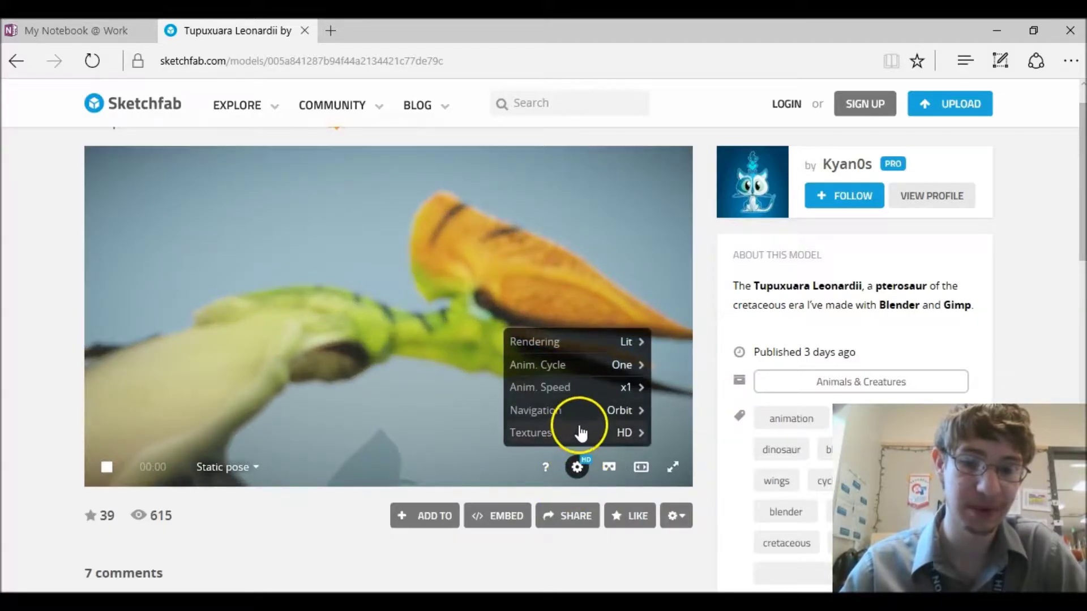
left_click(583, 342)
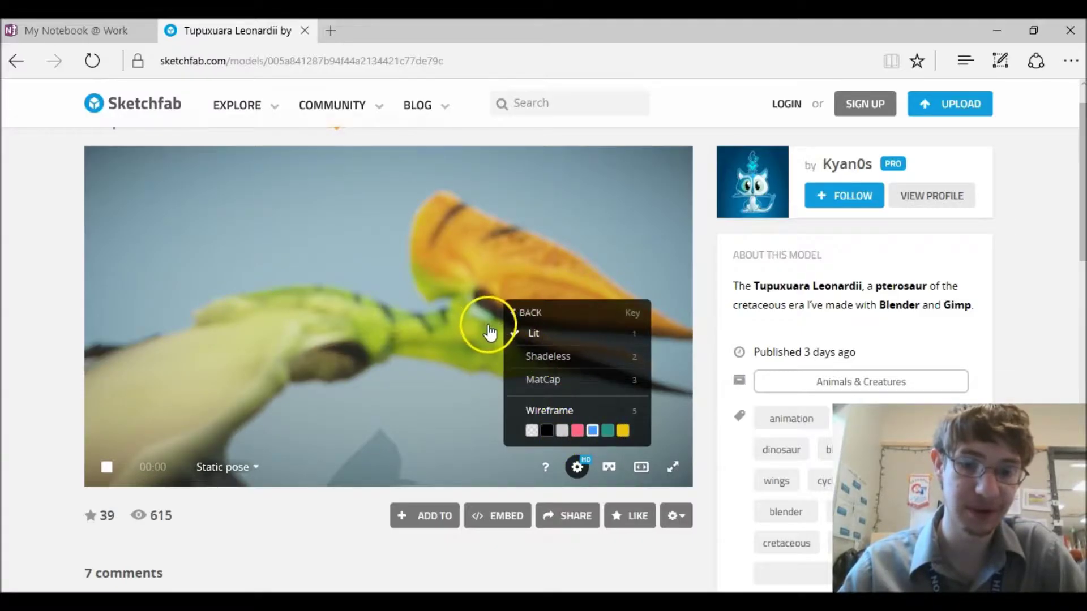
key("5")
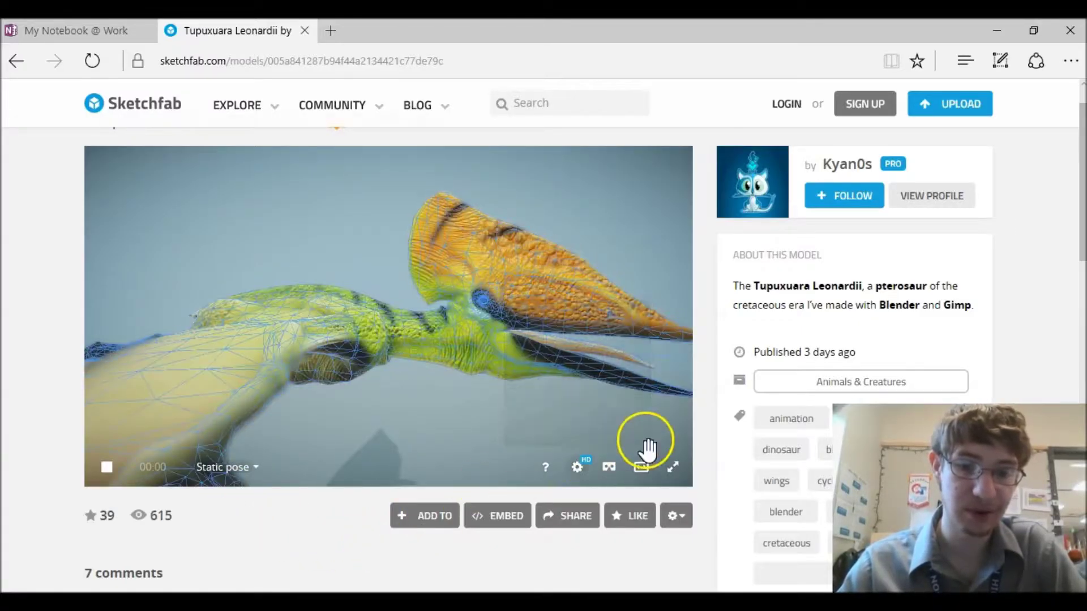
Step: Orbit the wireframe pterosaur to both sides and select the page's web address
mouse_move(643, 442)
left_mouse_down()
mouse_move(485, 306)
mouse_move(413, 322)
mouse_move(355, 286)
mouse_move(338, 298)
mouse_move(347, 327)
mouse_move(326, 302)
left_mouse_up()
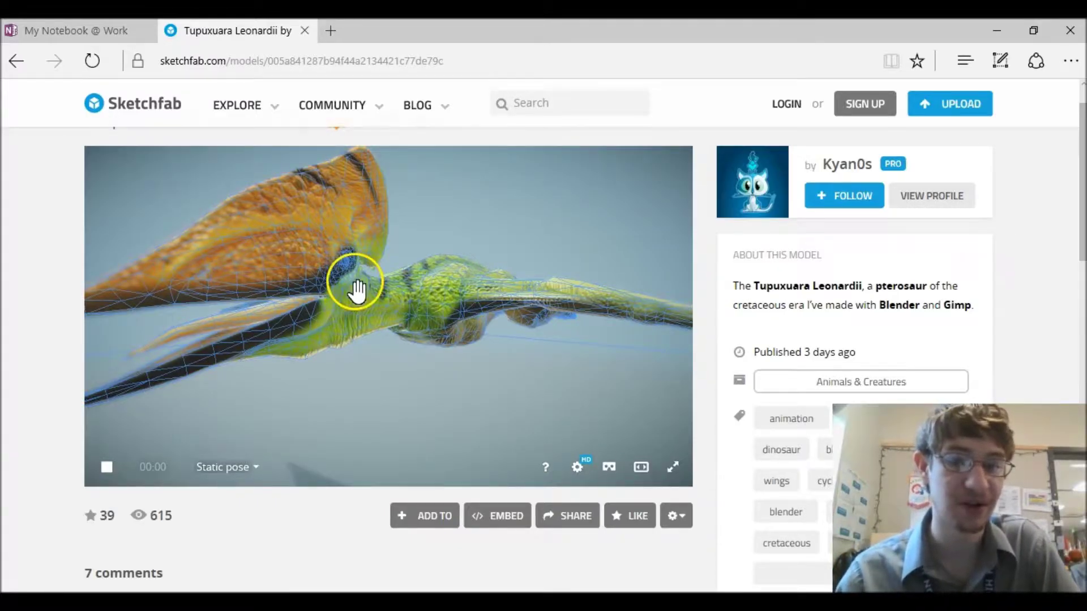
mouse_move(357, 290)
left_mouse_down()
mouse_move(294, 291)
mouse_move(306, 264)
mouse_move(514, 452)
mouse_move(446, 340)
mouse_move(402, 317)
mouse_move(354, 198)
mouse_move(515, 409)
left_mouse_up()
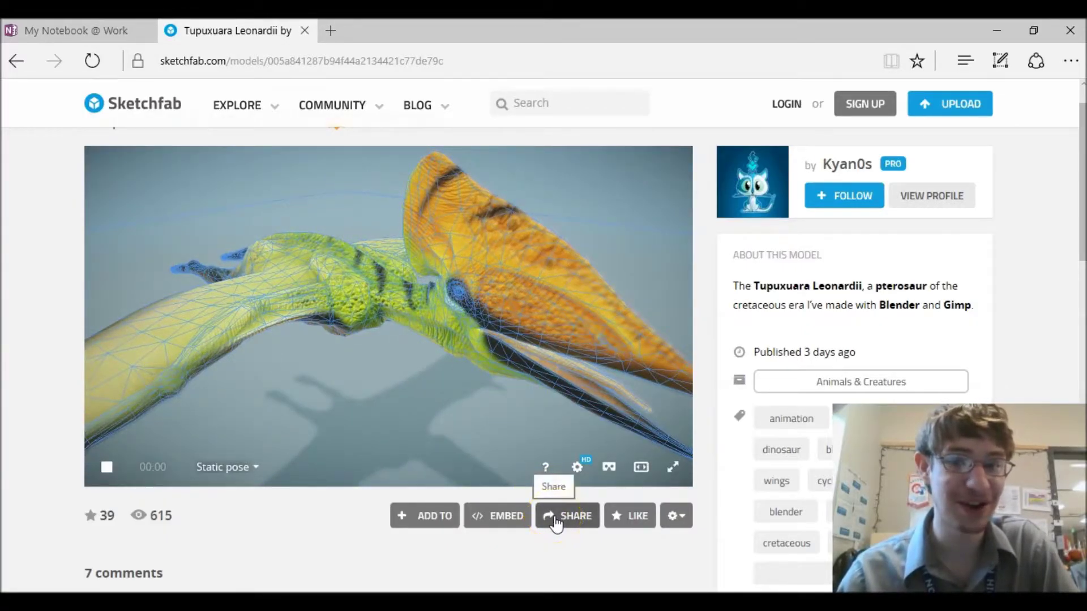
left_click(389, 60)
key("ctrl+c")
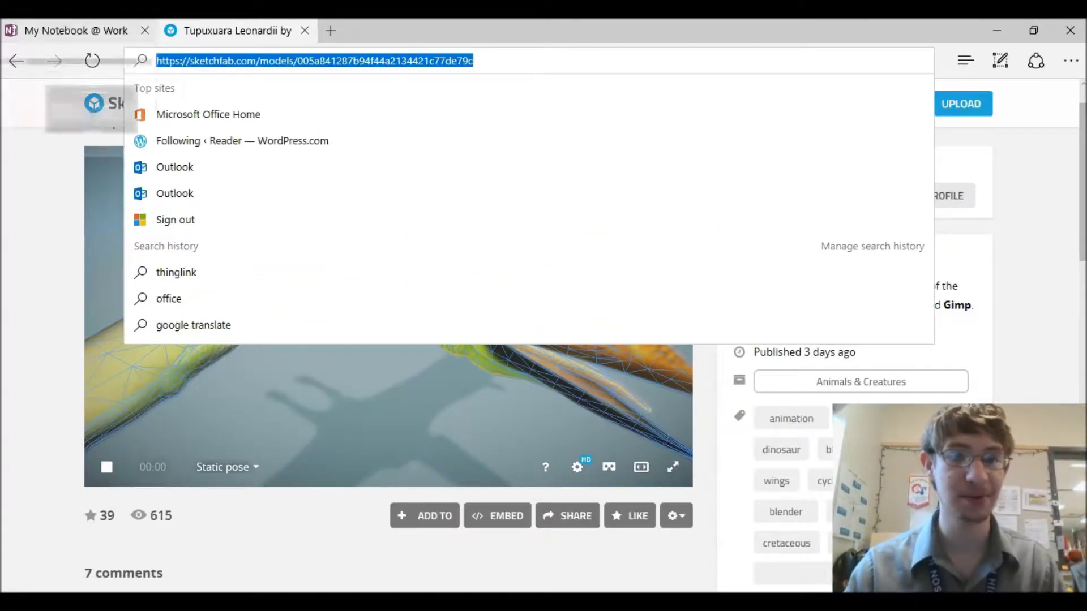
Step: Back in OneNote, create a page titled 'Pterodactyl' beside Human Respiratory System
left_click(105, 31)
left_click(126, 203)
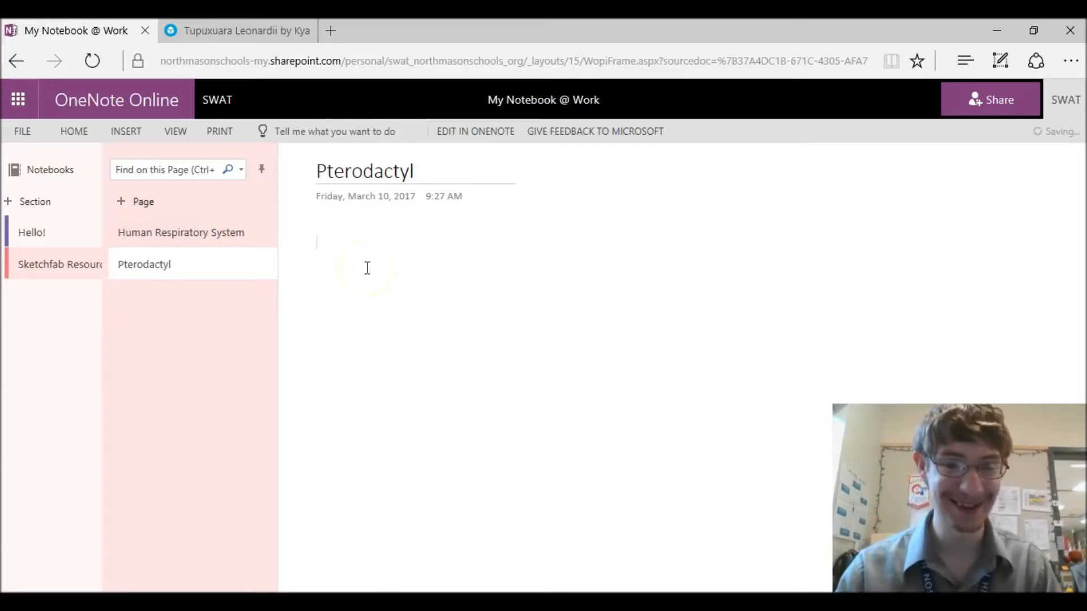
Step: Paste the Tupuxuara Leonardii link into the Pterodactyl page so its embed appears
key("ctrl+v")
key("Return")
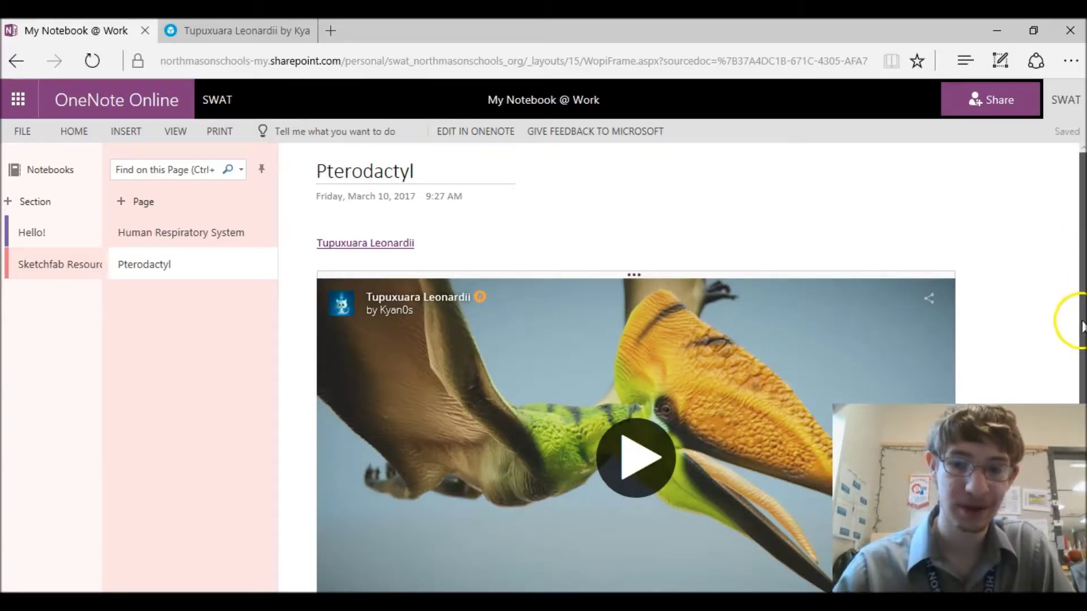
scroll(1082, 328, "down", 2)
scroll(994, 259, "up", 2)
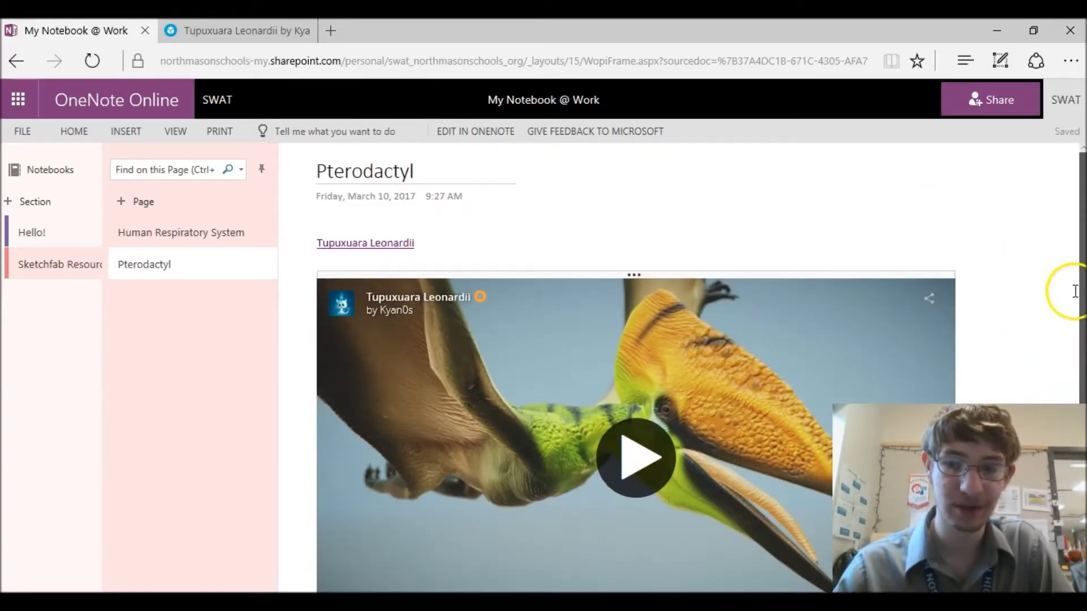
scroll(1082, 334, "down", 2)
scroll(1076, 337, "up", 2)
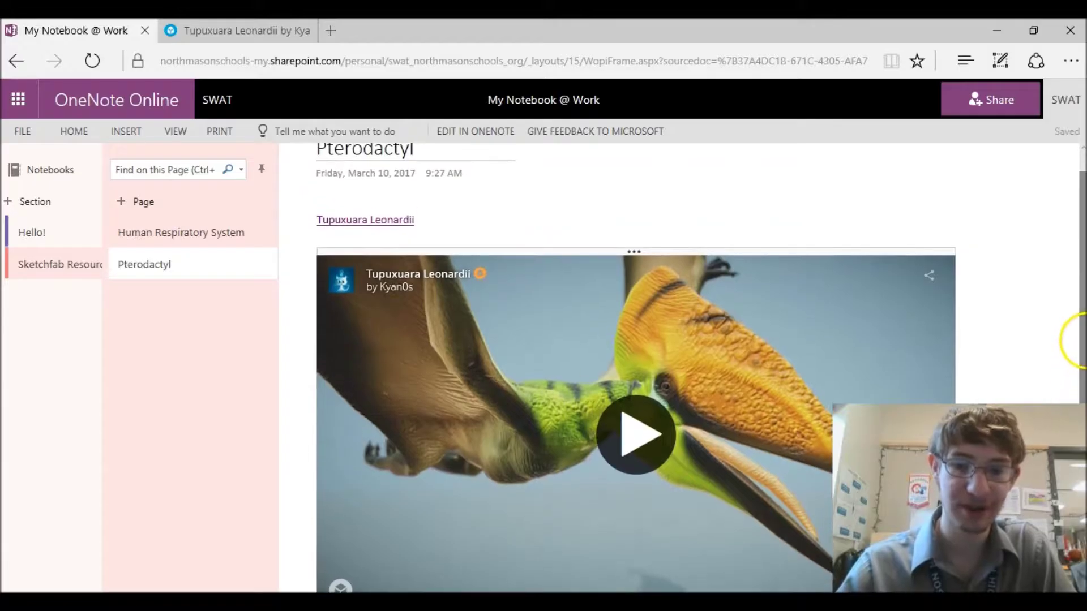
Step: Load the interactive 3D preview in the embed, then return to the Sketchfab tab
left_click(721, 419)
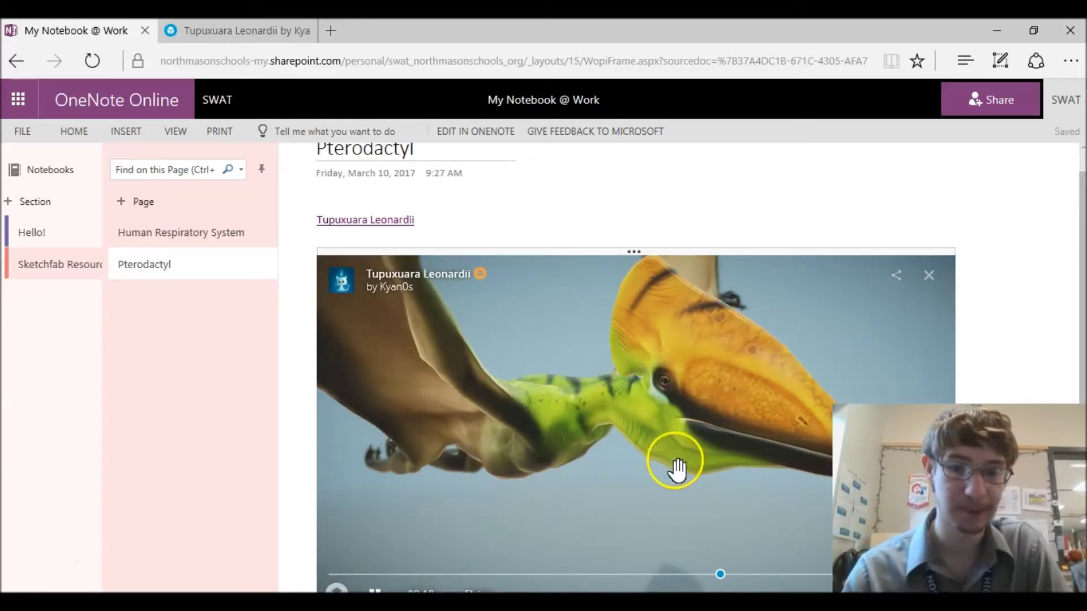
key("ctrl+Tab")
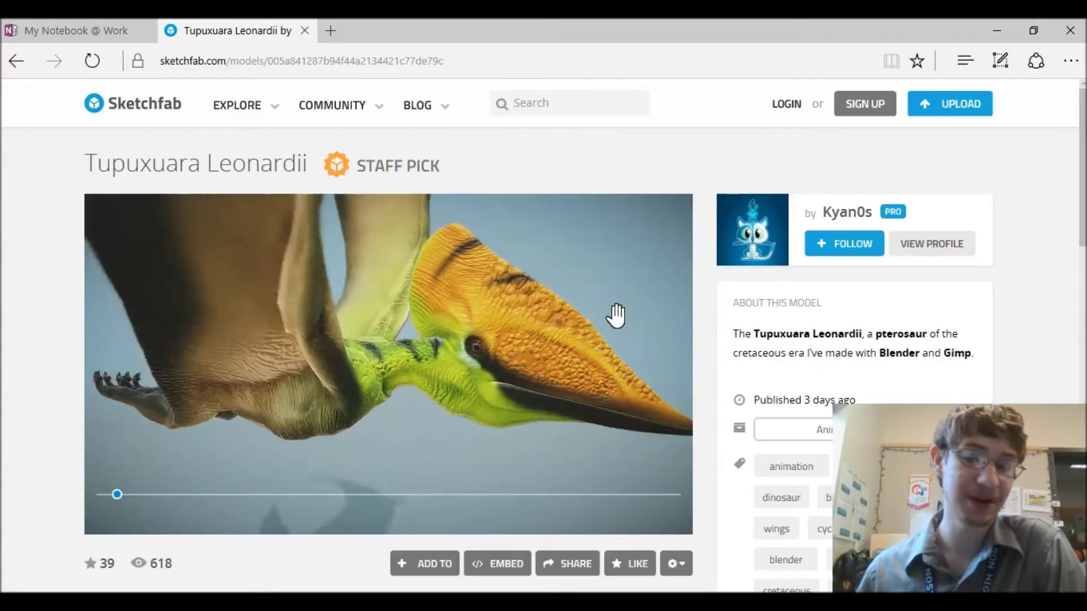
Step: Show the flying model's playback controls, highlight its title, then select the page URL
left_click(570, 274)
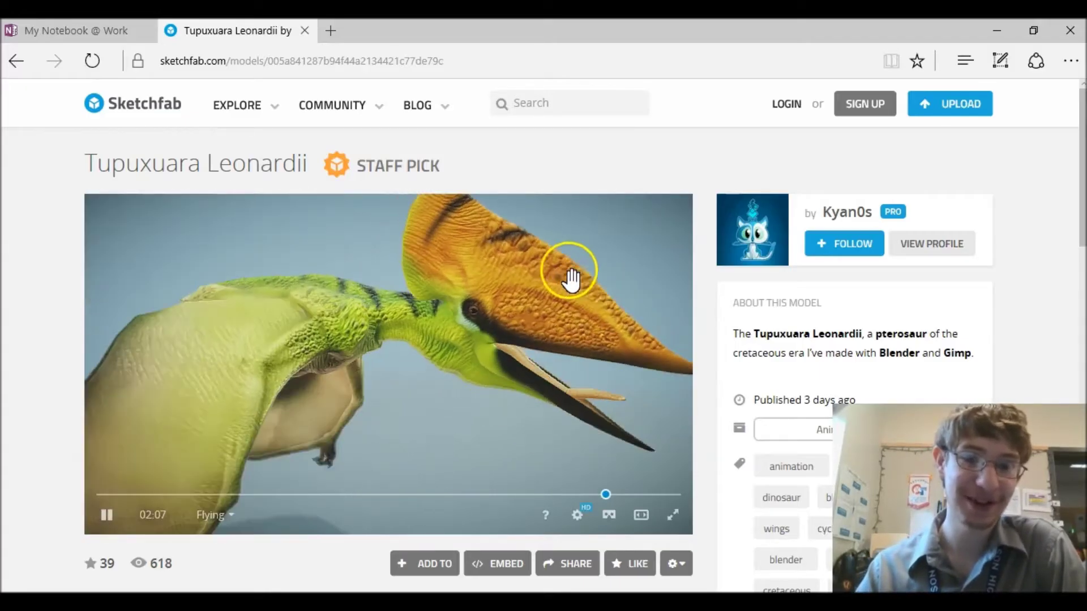
left_click(224, 135)
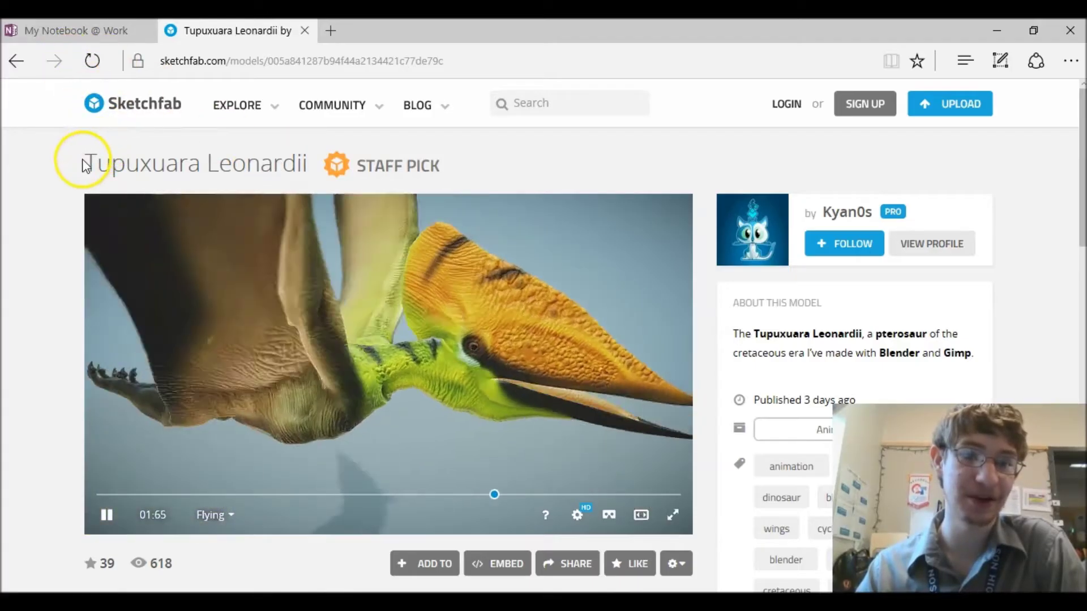
left_click_drag(88, 164, 307, 164)
left_click(425, 322)
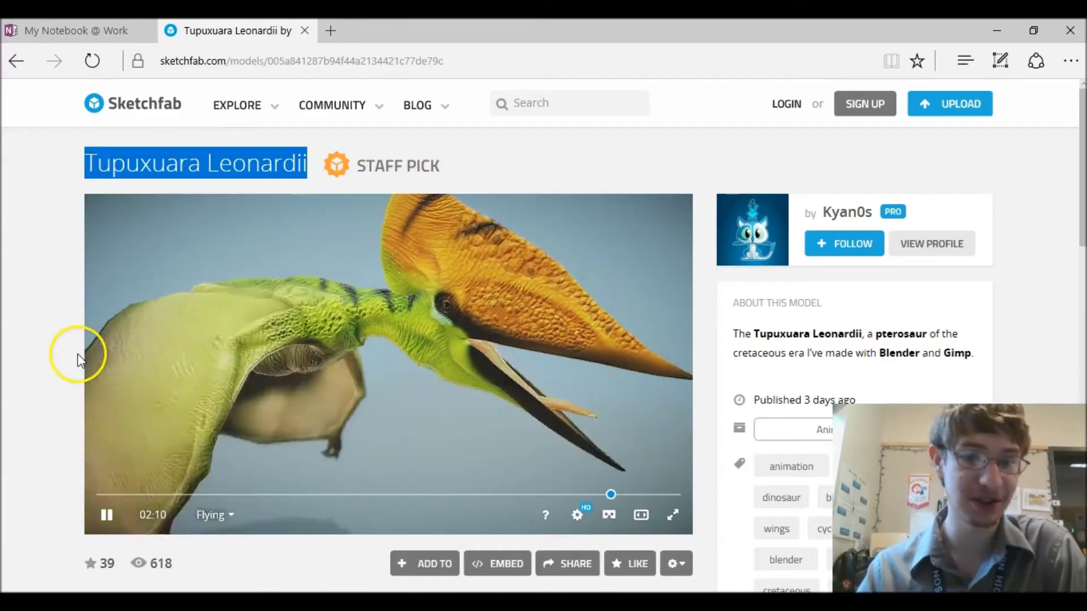
left_click(77, 354)
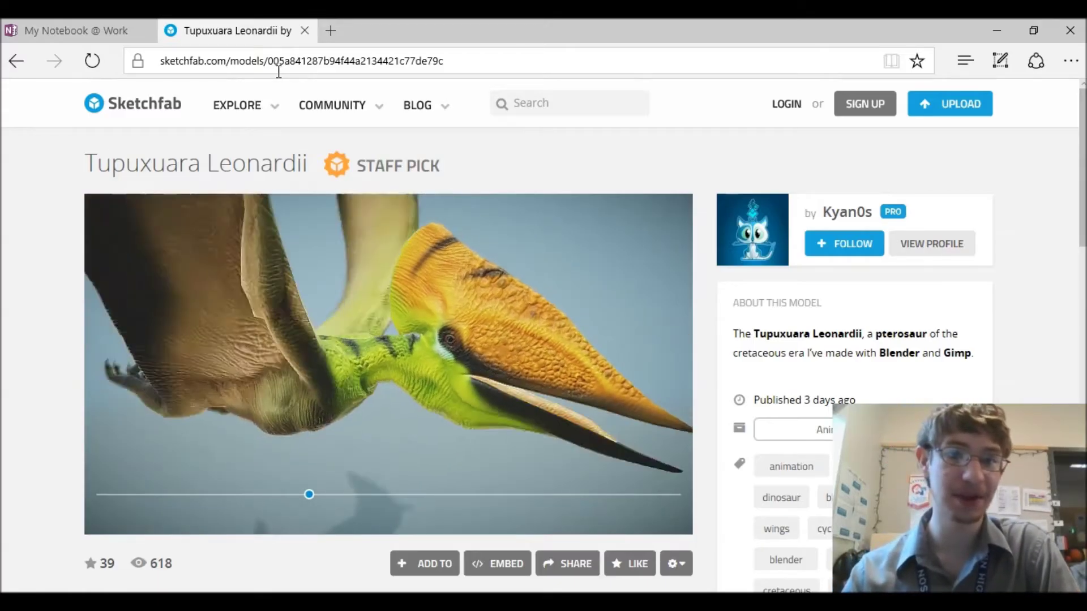
left_click(279, 71)
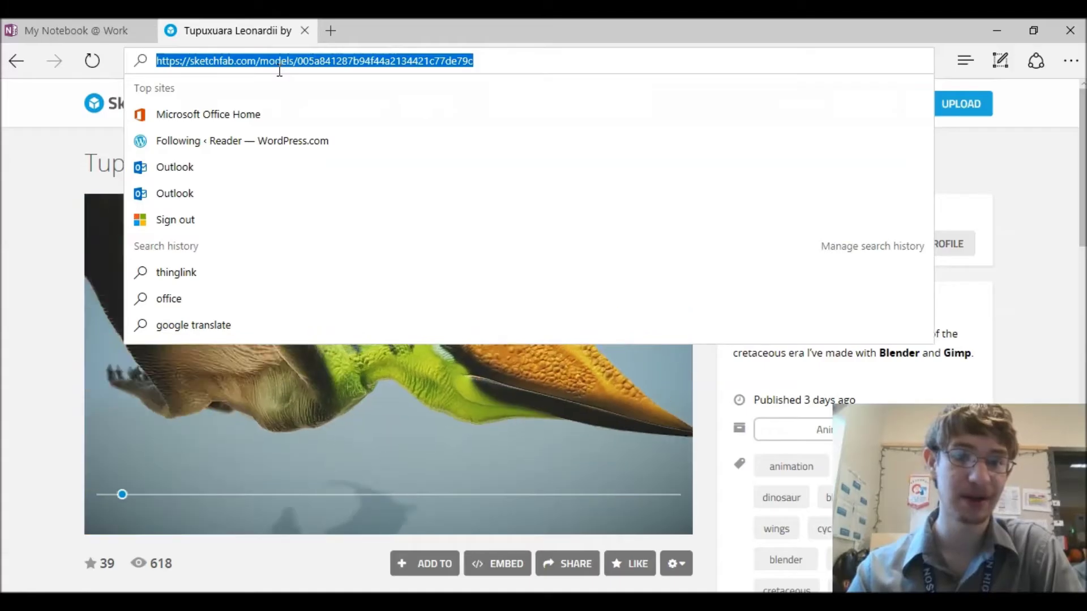
Step: Load the Tupuxuara Leonardii embed on the Pterodactyl page, then switch back to Sketchfab
left_click(73, 30)
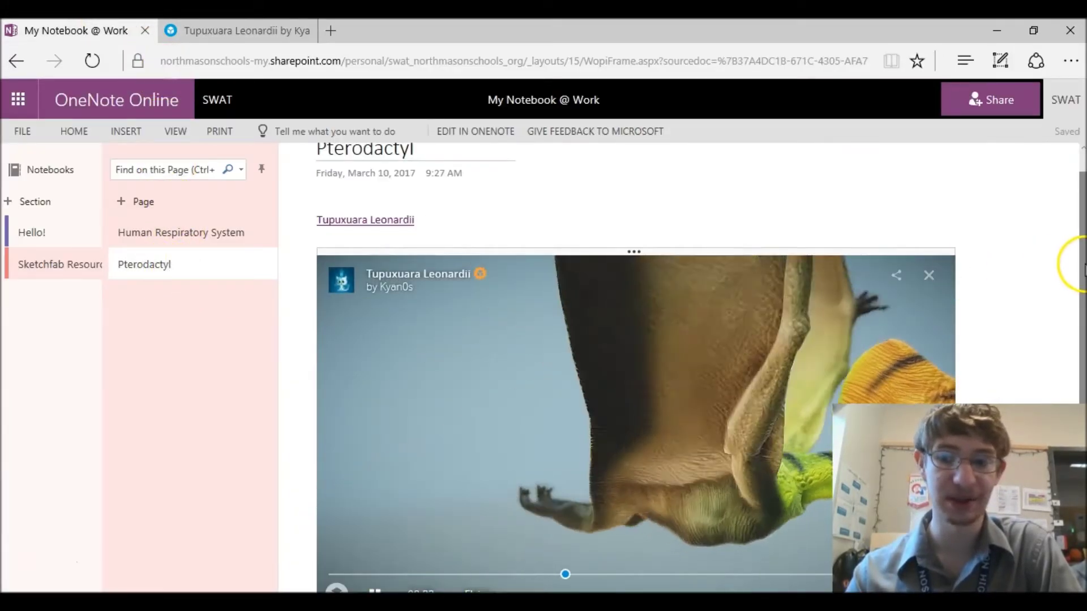
scroll(1072, 283, "down", 1)
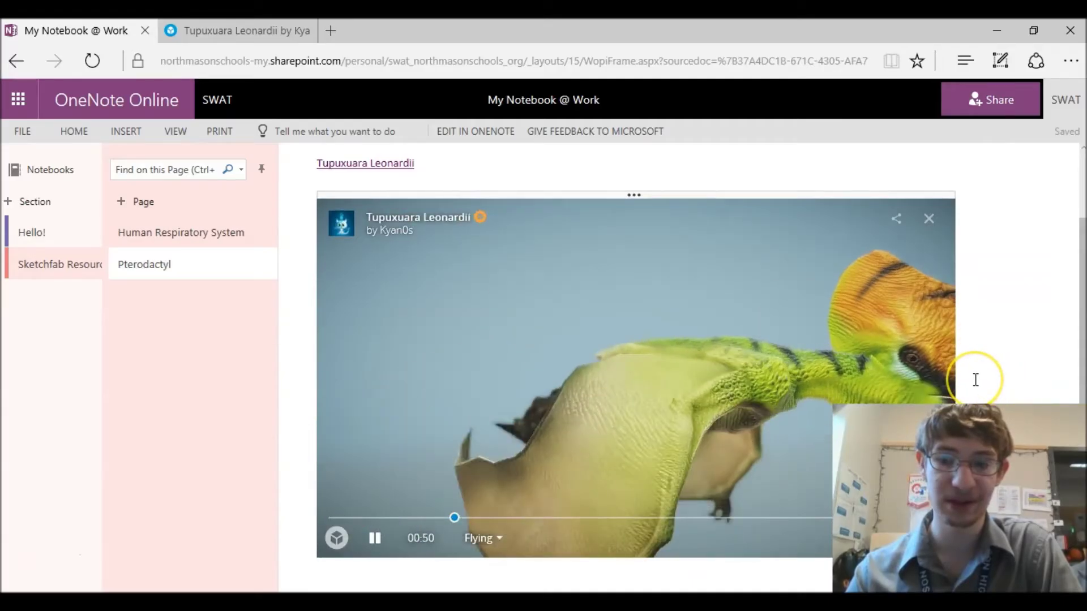
key("Delete")
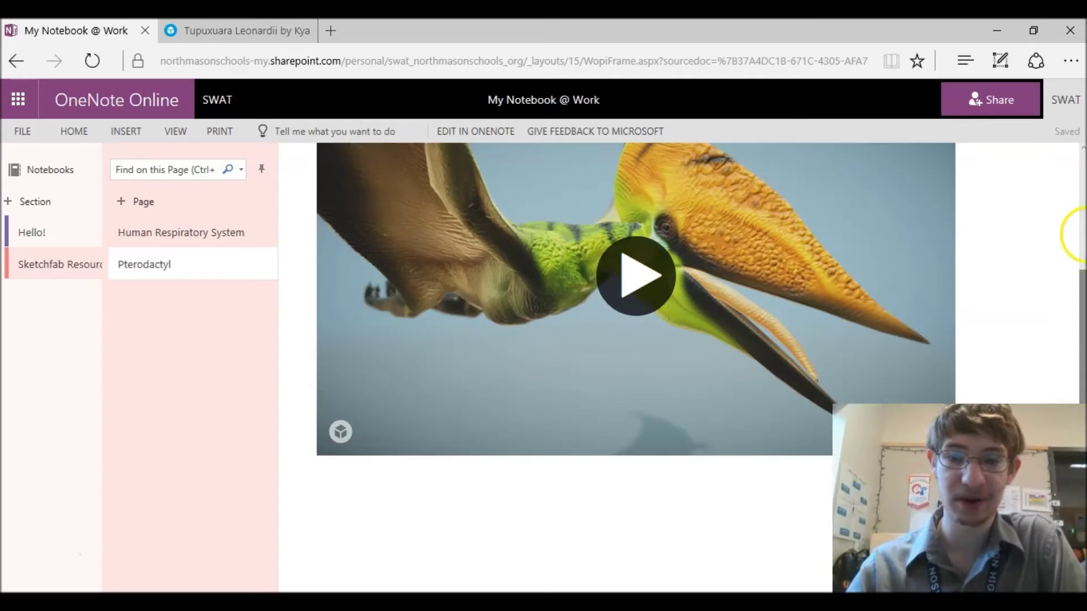
mouse_move(1083, 234)
left_mouse_down()
mouse_move(1082, 206)
mouse_move(1083, 250)
left_mouse_up()
left_click(676, 345)
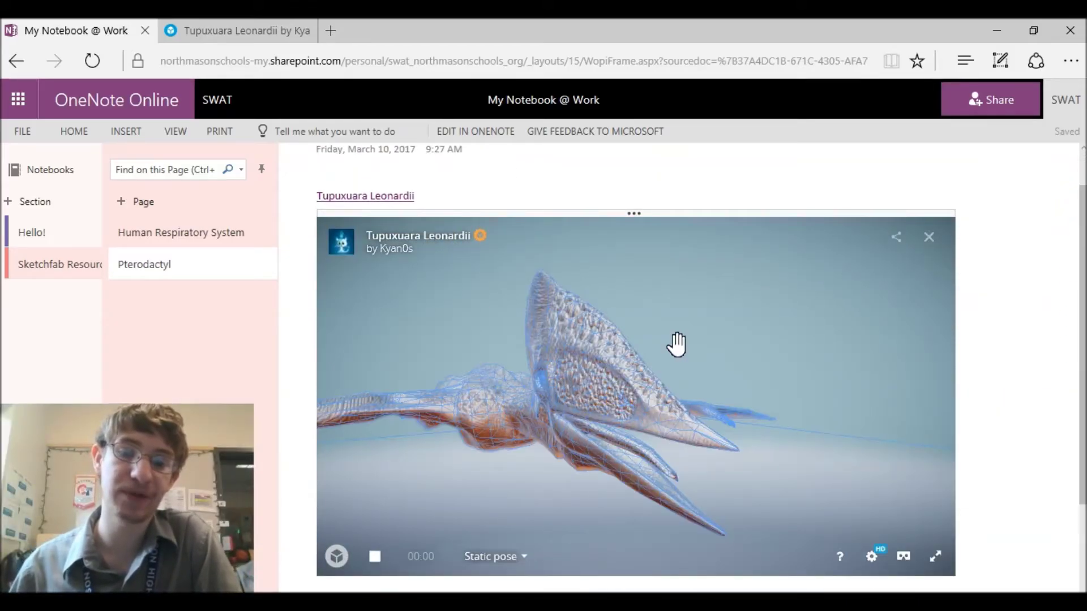
left_click(674, 340)
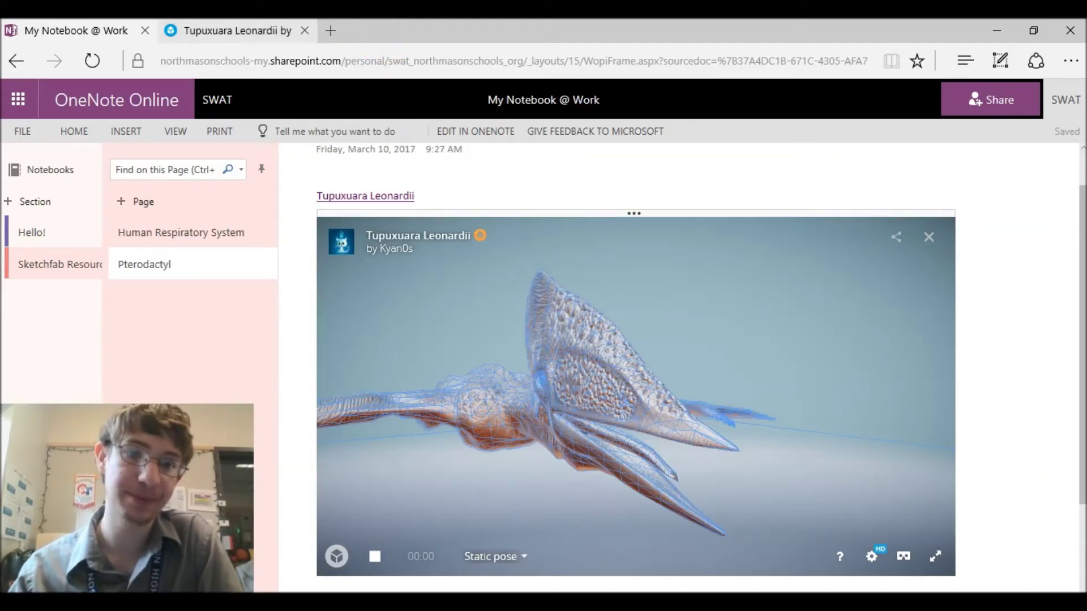
left_click(232, 31)
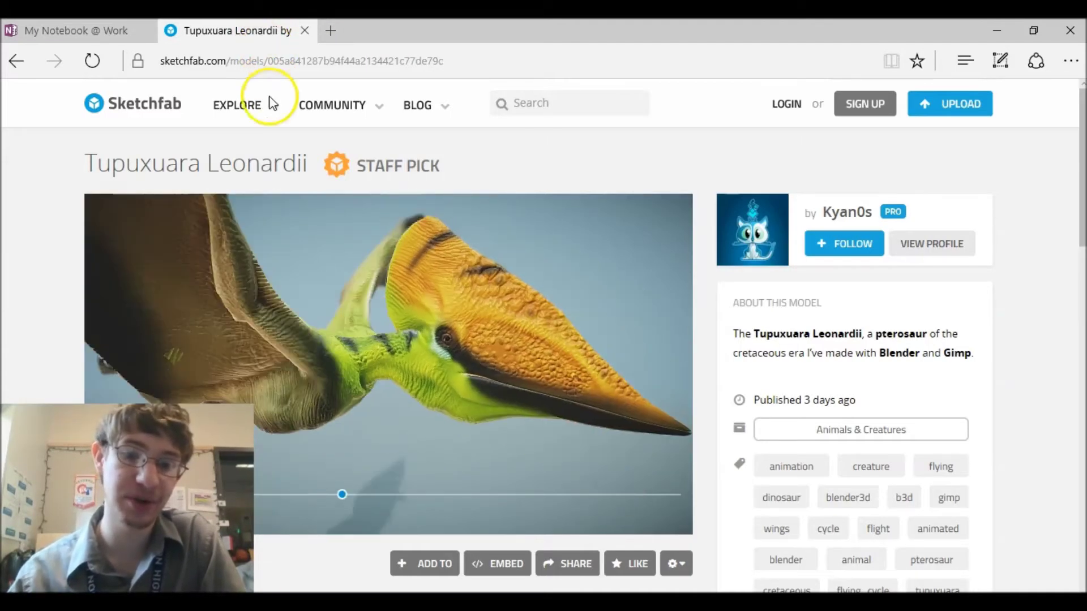
Step: Choose Cultural Heritage from Sketchfab's EXPLORE menu of model categories
left_click(272, 103)
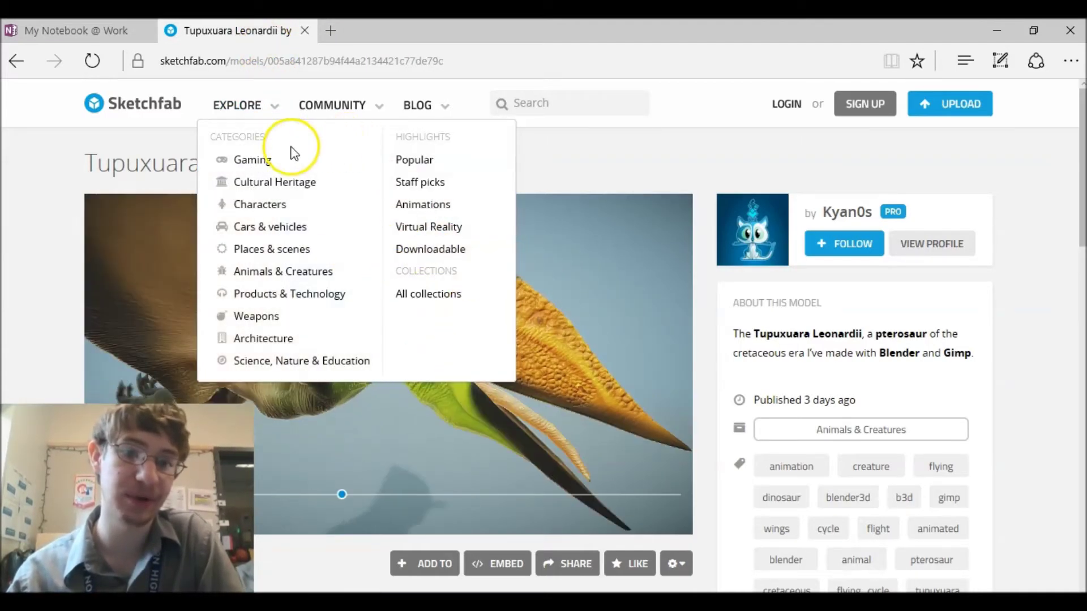
left_click(273, 187)
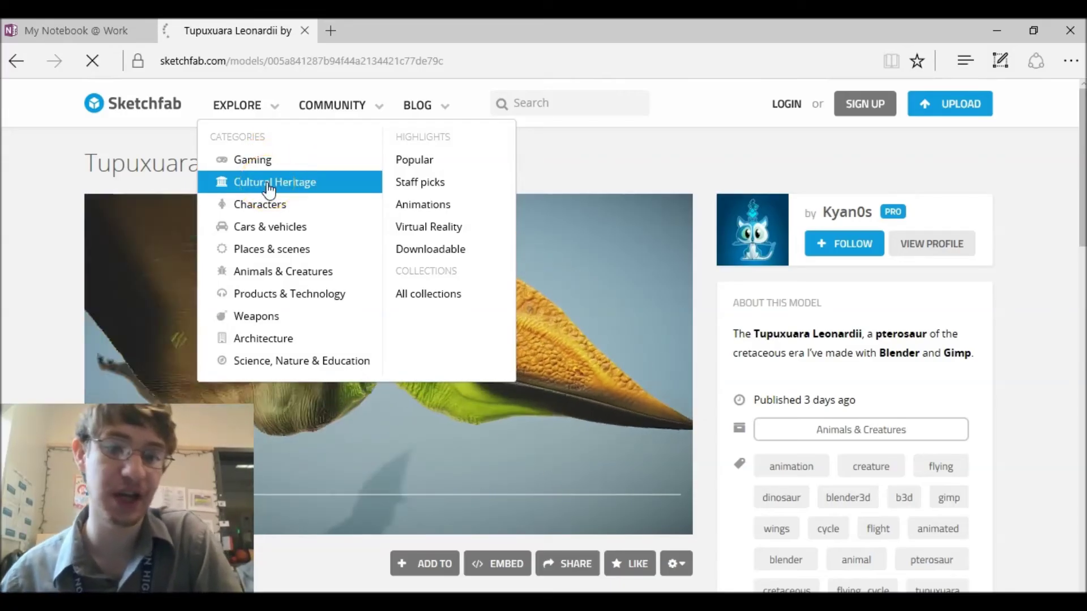